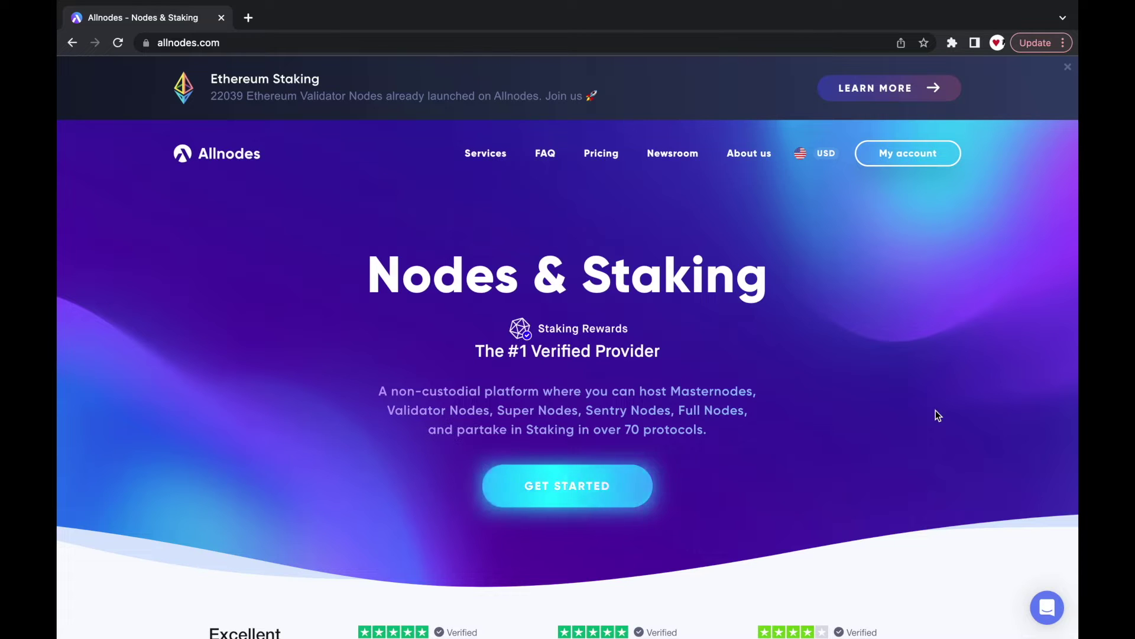
Step: Go to My account and pick Rocket Pool from the Hosting Solutions table
left_click(944, 159)
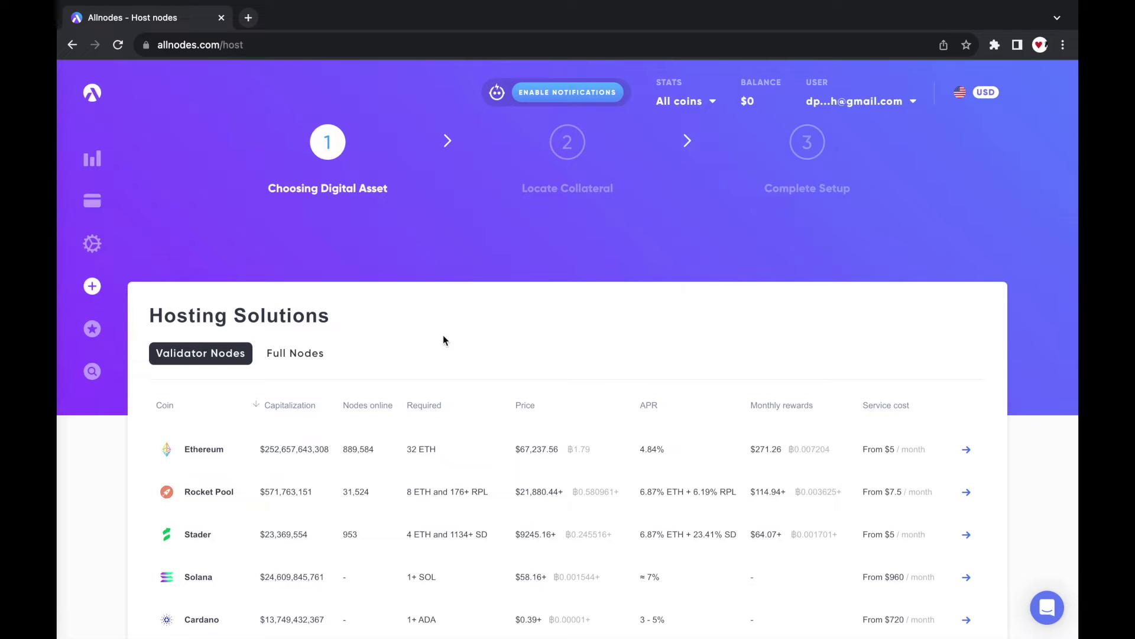
scroll(424, 342, "down", 3)
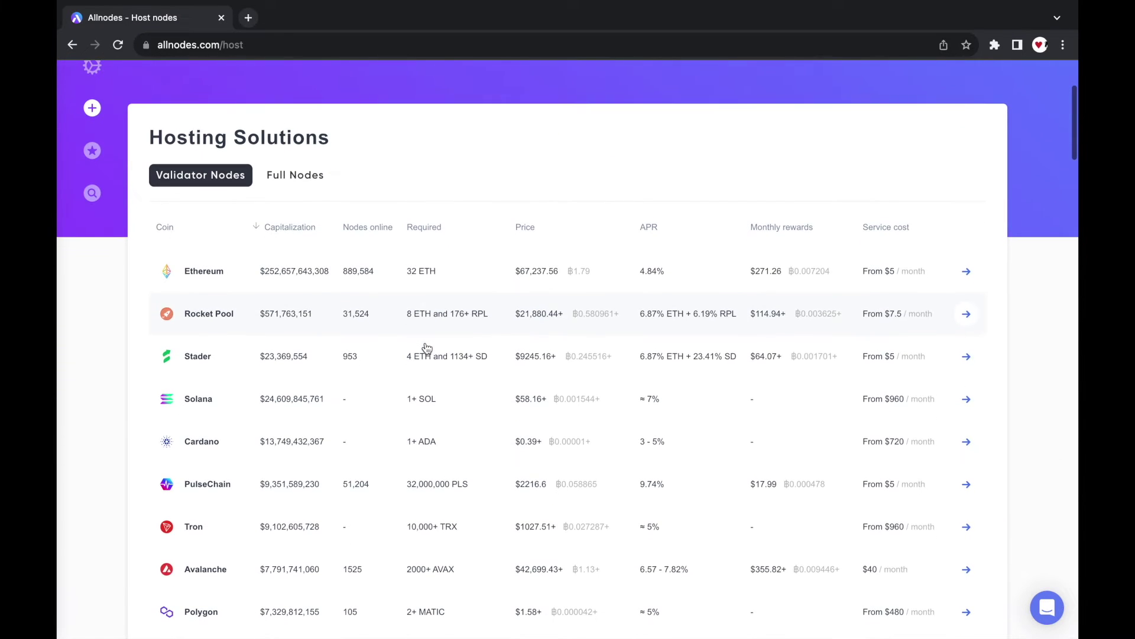
left_click(246, 315)
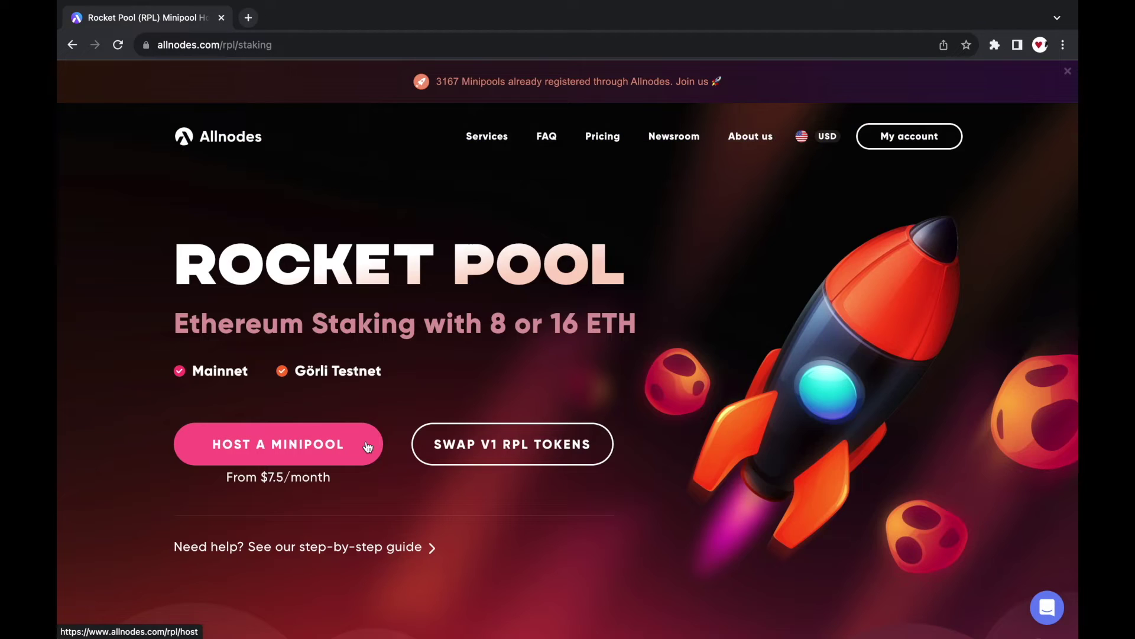
Step: Host an 8 ETH Rocket Pool minipool on the Görli testnet as a new minipool
left_click(367, 446)
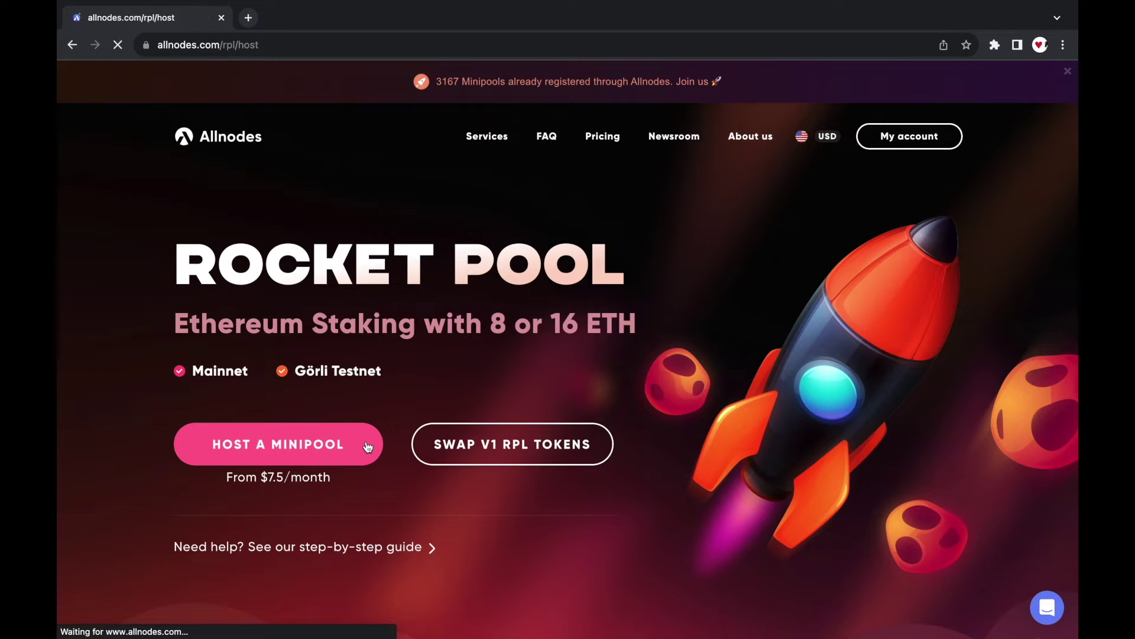
scroll(364, 444, "down", 2)
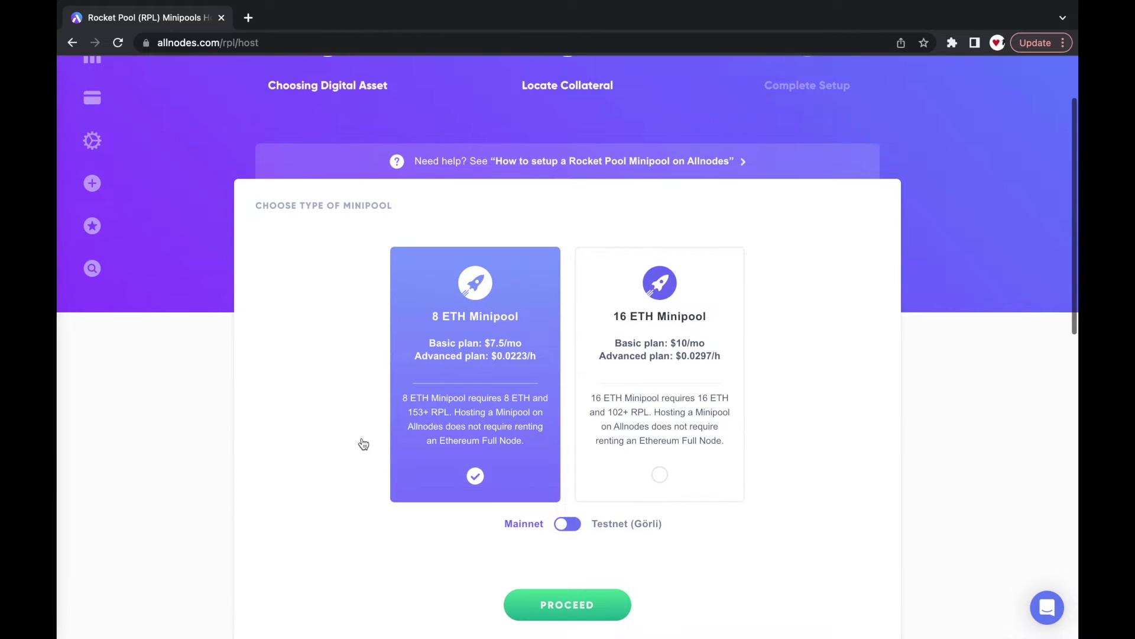
scroll(363, 444, "down", 1)
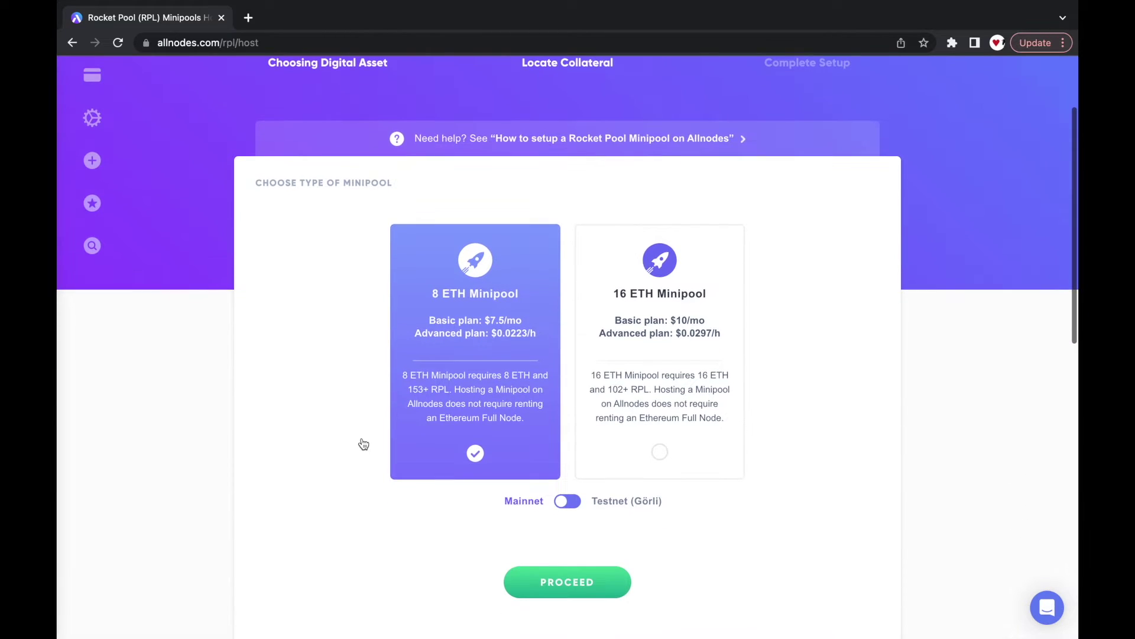
left_click(577, 506)
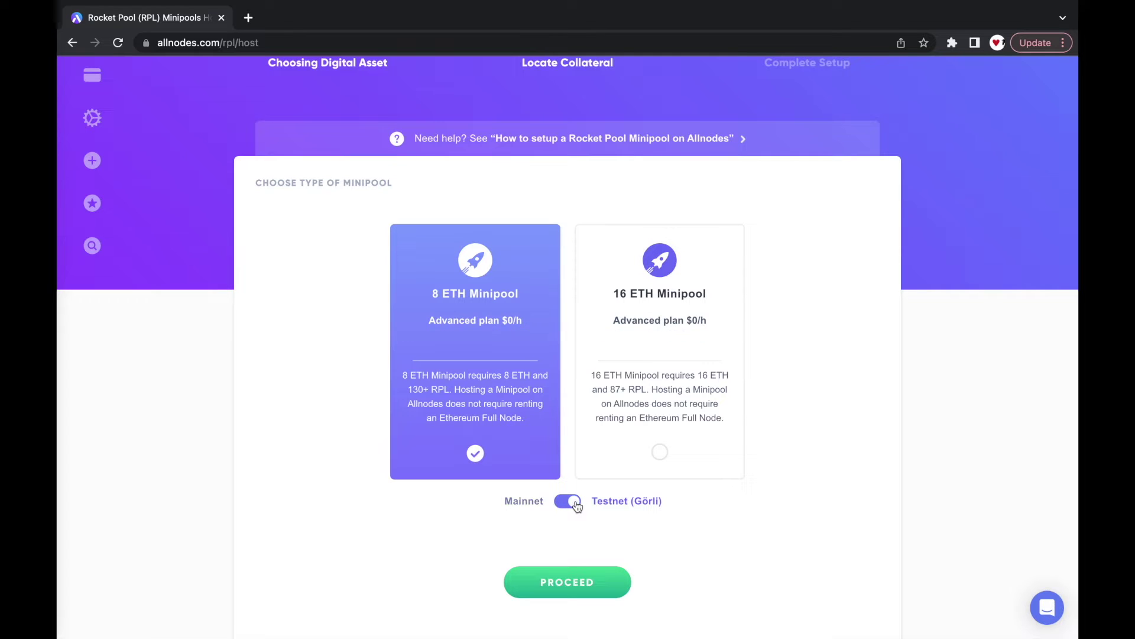
left_click(624, 579)
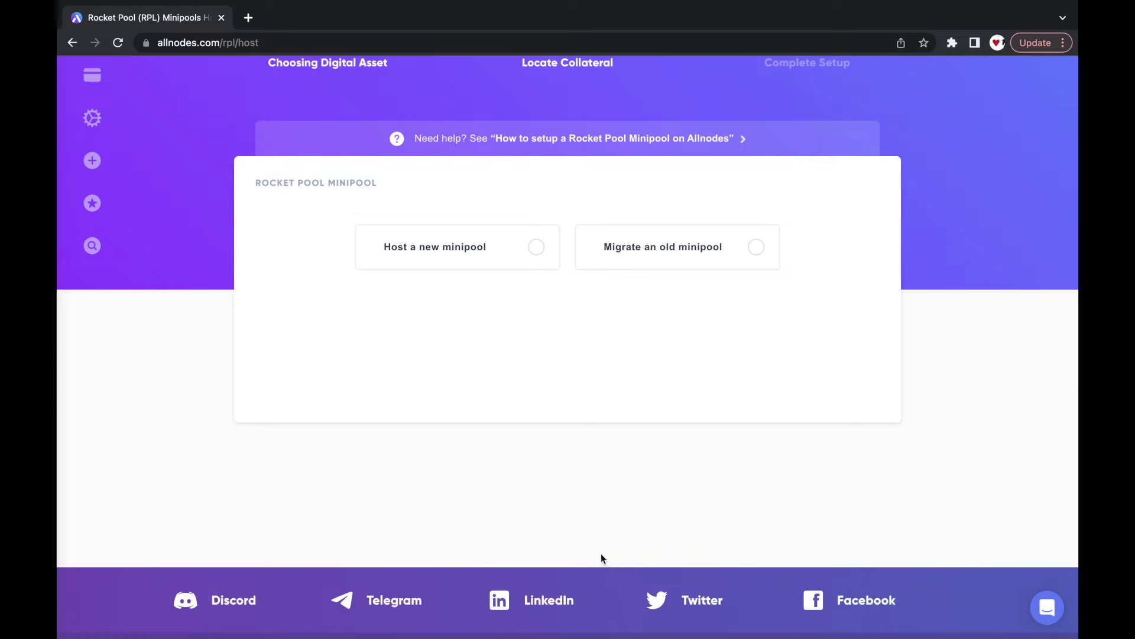
left_click(536, 255)
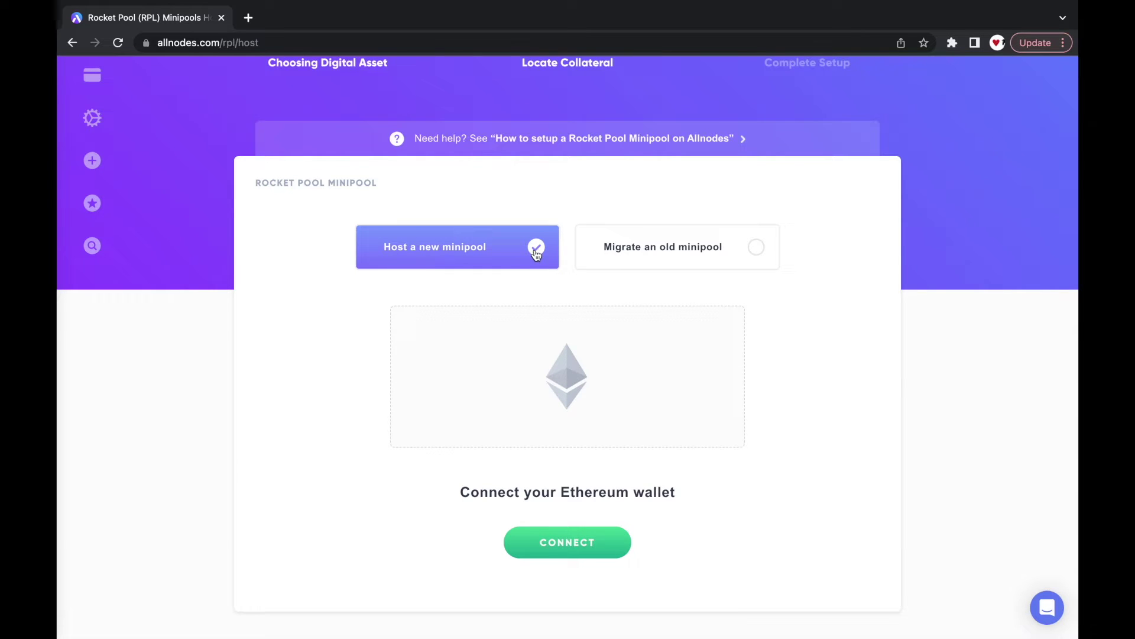
Step: Start connecting the MetaMask wallet to Allnodes
left_click(603, 542)
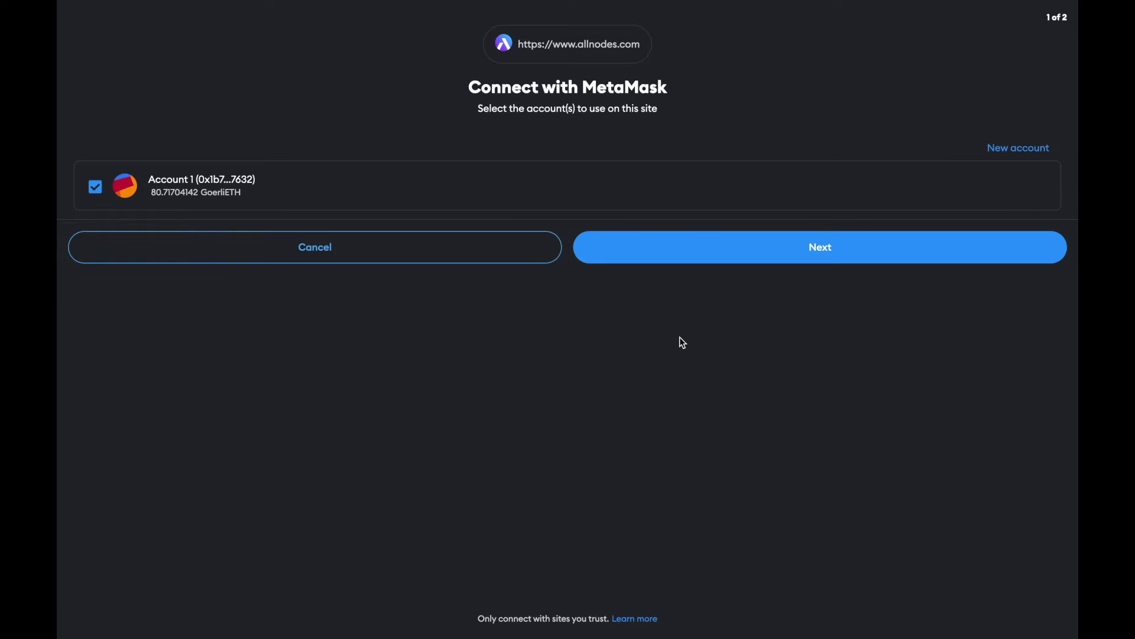
Step: Continue with the selected testnet account in the MetaMask connection request
left_click(934, 248)
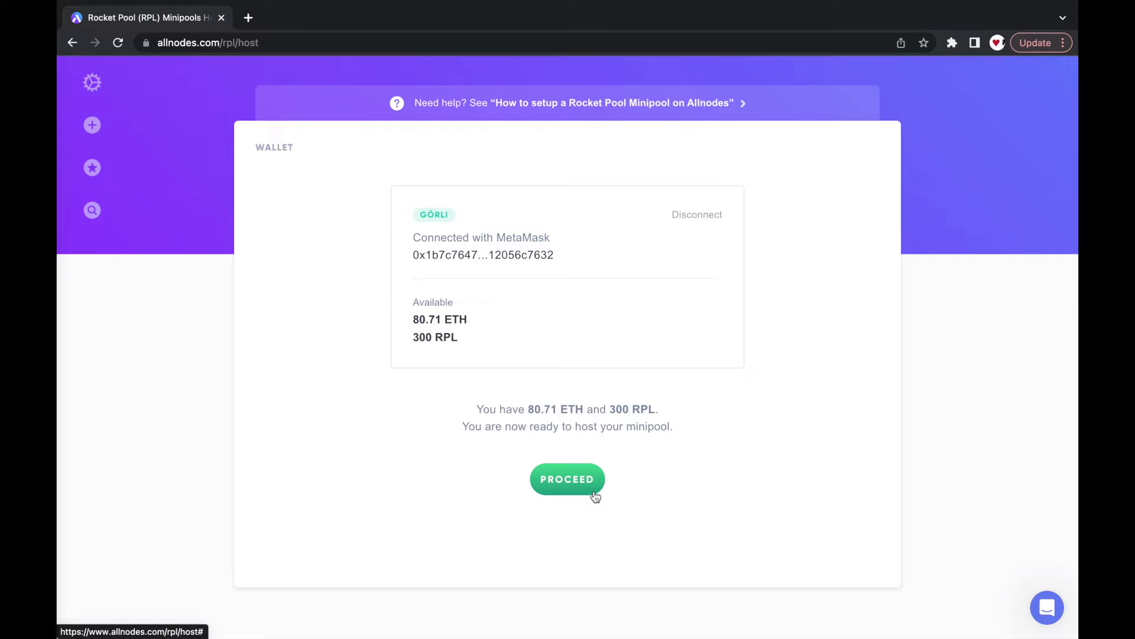
Step: Acknowledge the duplicate-transactions warning and advance to wallet registration, step 1 of 8
left_click(595, 495)
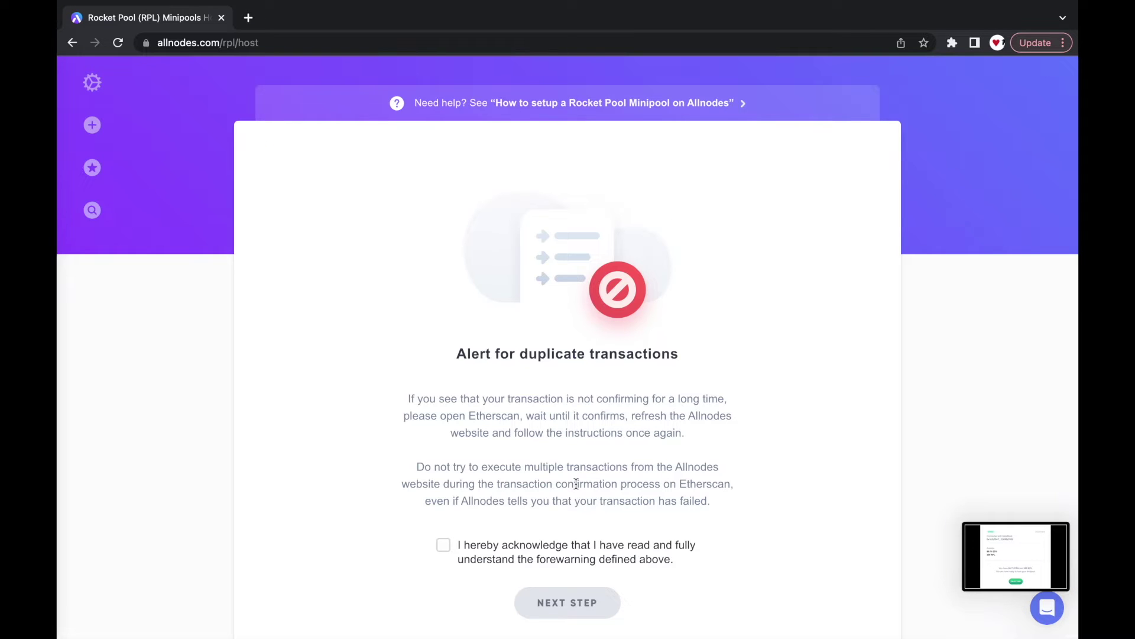
scroll(576, 484, "down", 1)
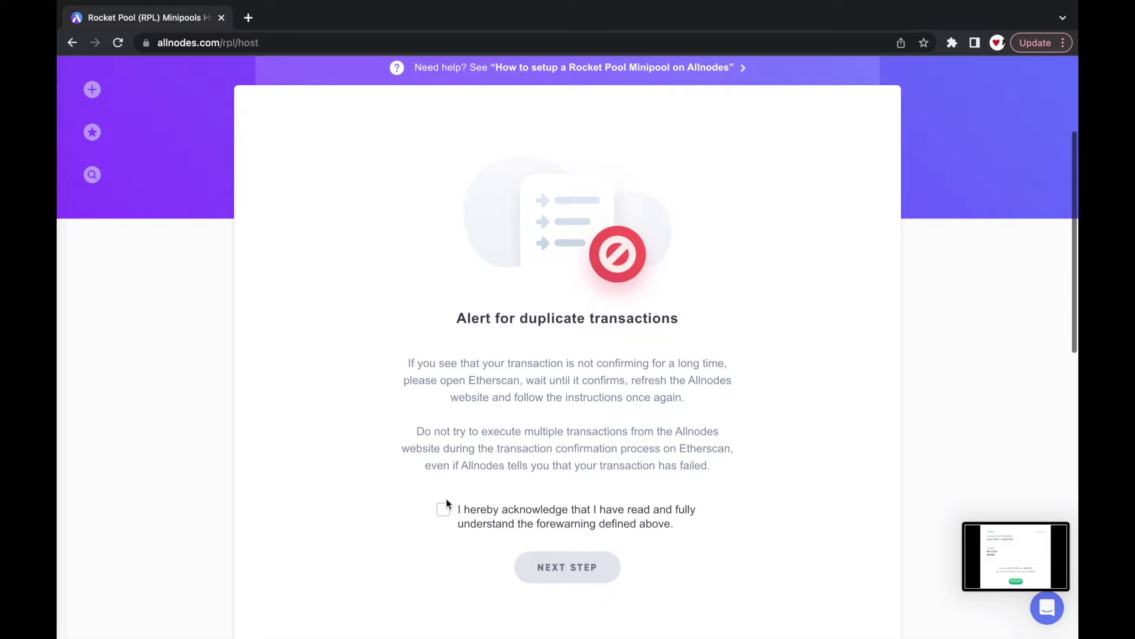
left_click(444, 508)
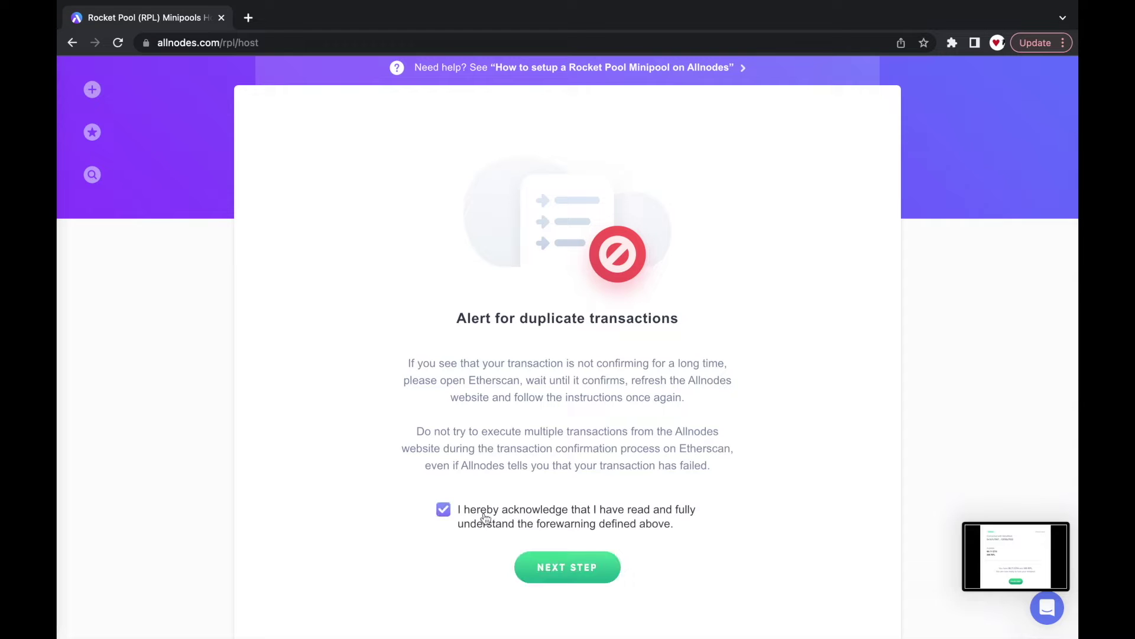
left_click(601, 565)
Step: Choose timezone (UTC-06:00) Central America and submit the wallet address registration
left_click(545, 342)
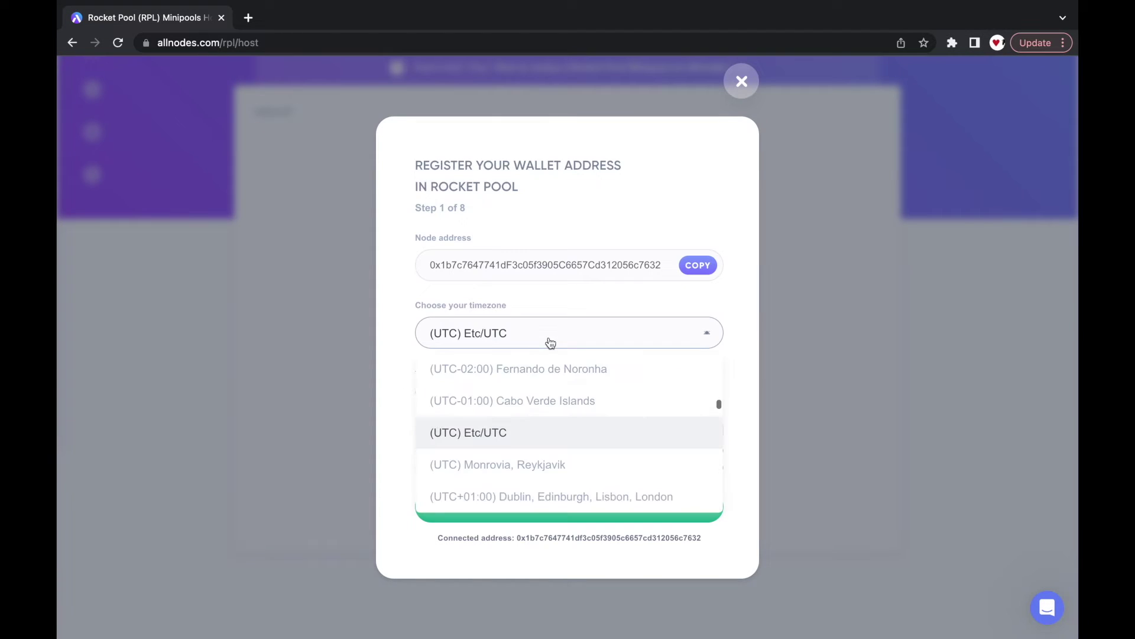
scroll(563, 437, "up", 10)
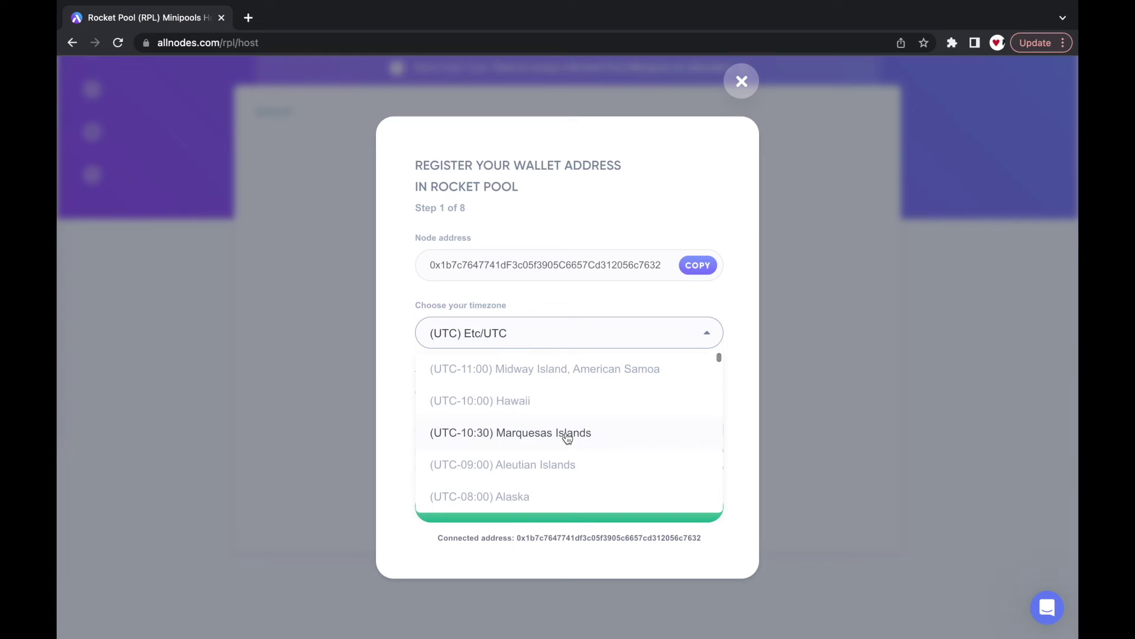
scroll(577, 413, "down", 2)
scroll(577, 412, "down", 1)
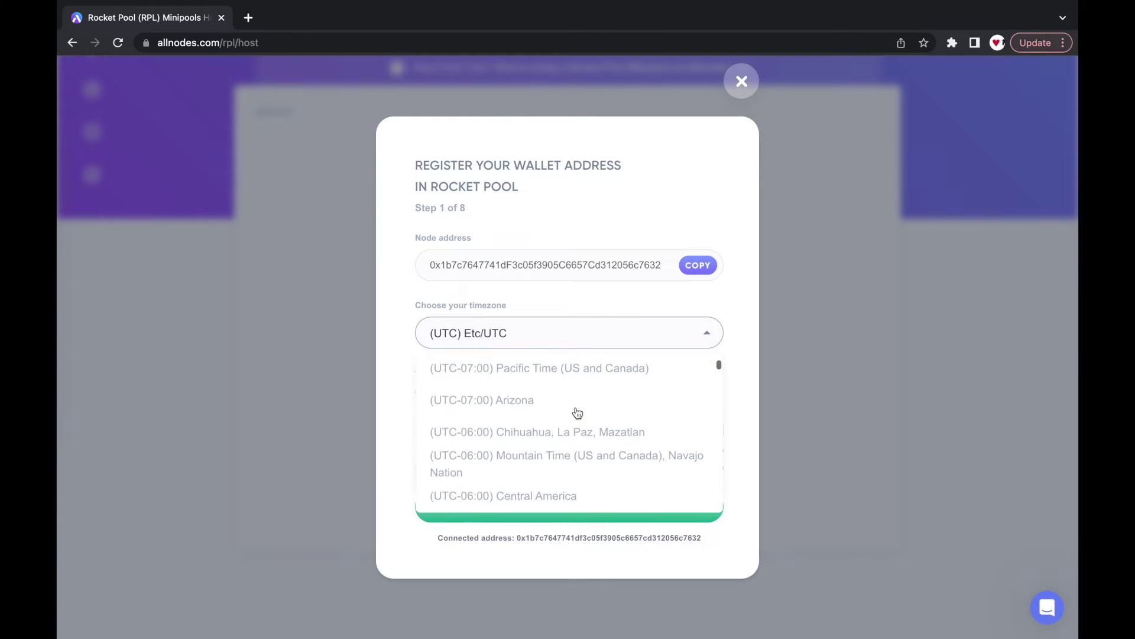
scroll(577, 413, "down", 1)
scroll(577, 413, "down", 1)
scroll(577, 412, "down", 1)
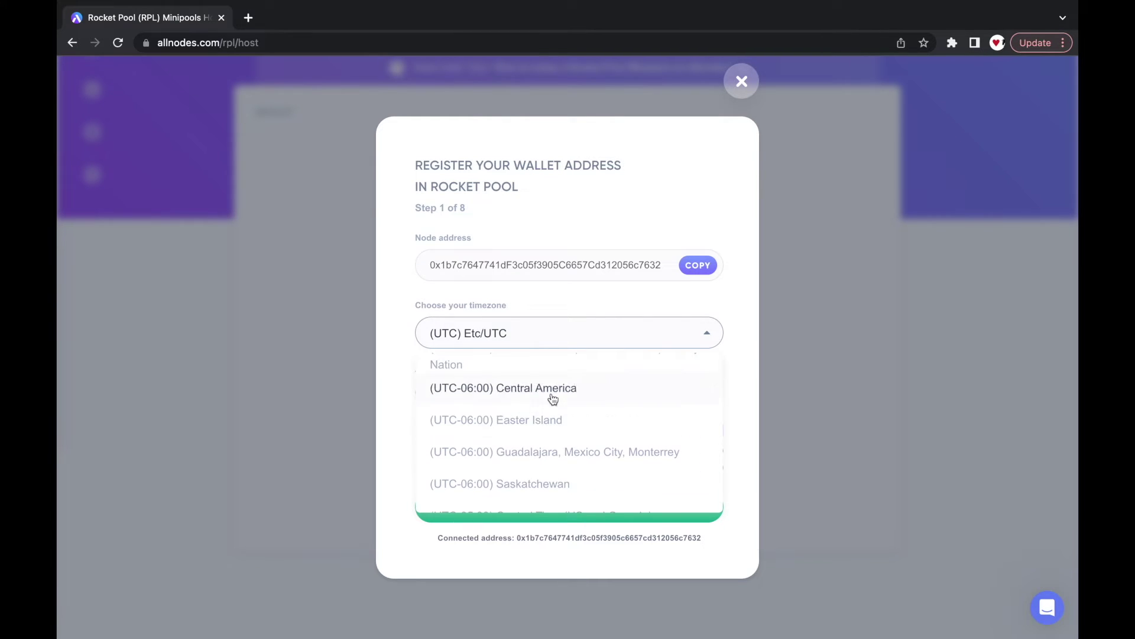
left_click(552, 390)
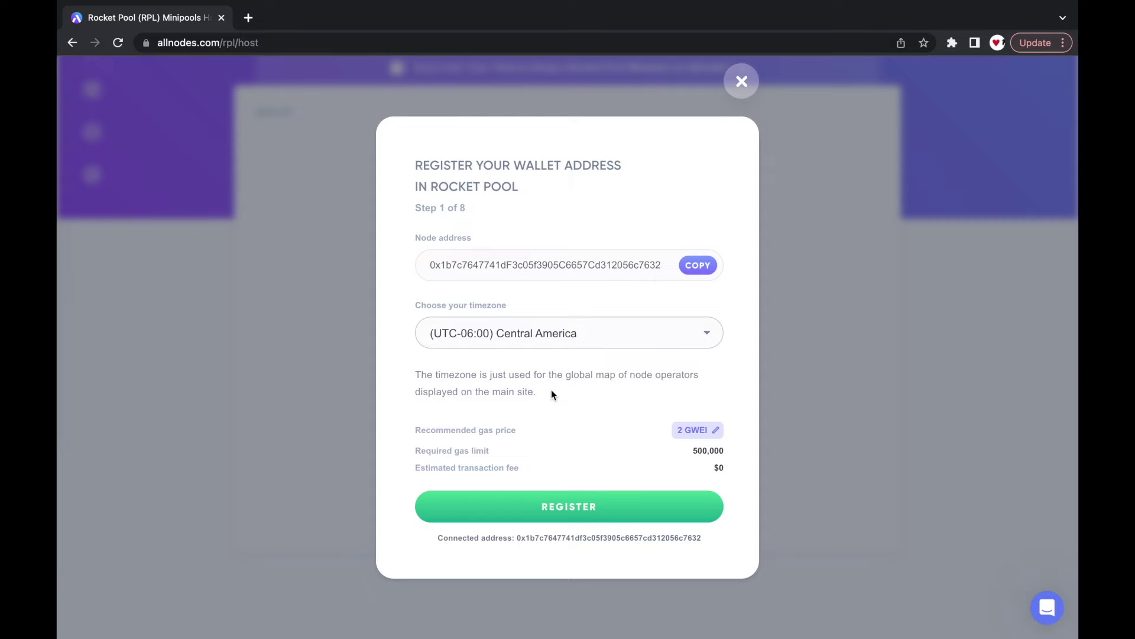
key("super+shift+3")
left_click(671, 509)
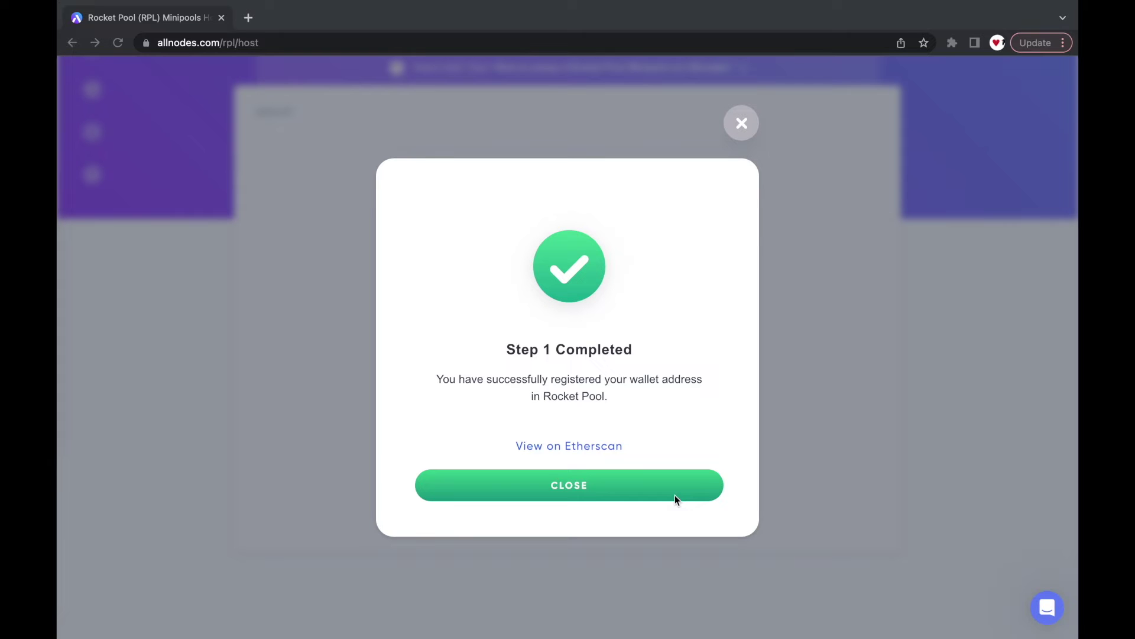
Step: Dismiss the Step 1 Completed message to continue to RPL token approval
left_click(675, 497)
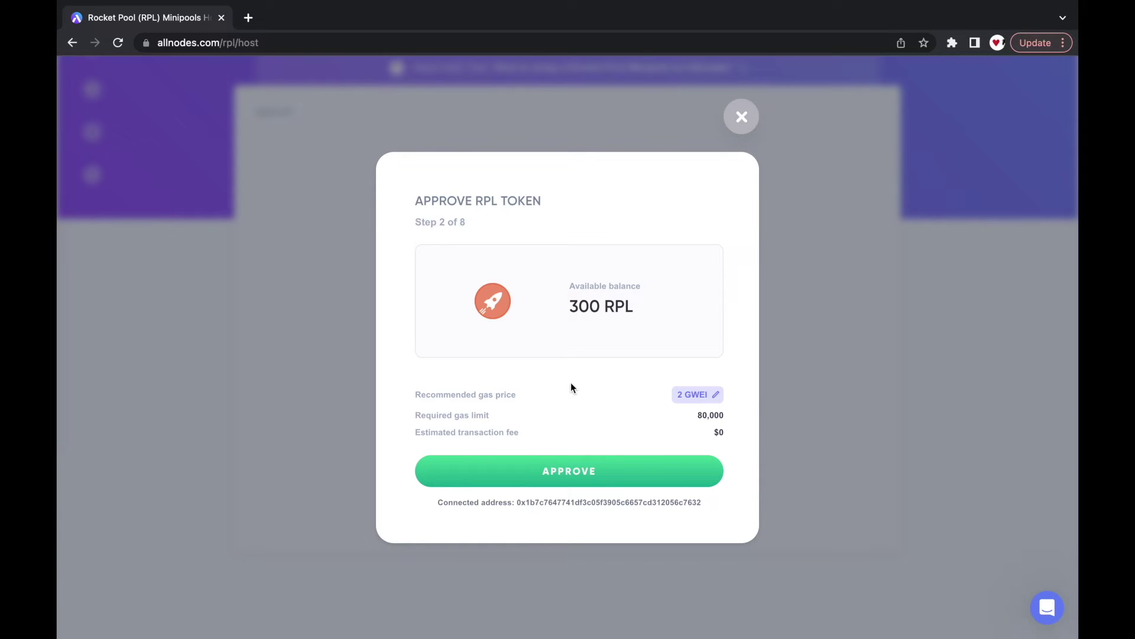
Step: Approve RPL token spending in the step 2 of 8 dialog
left_click(683, 472)
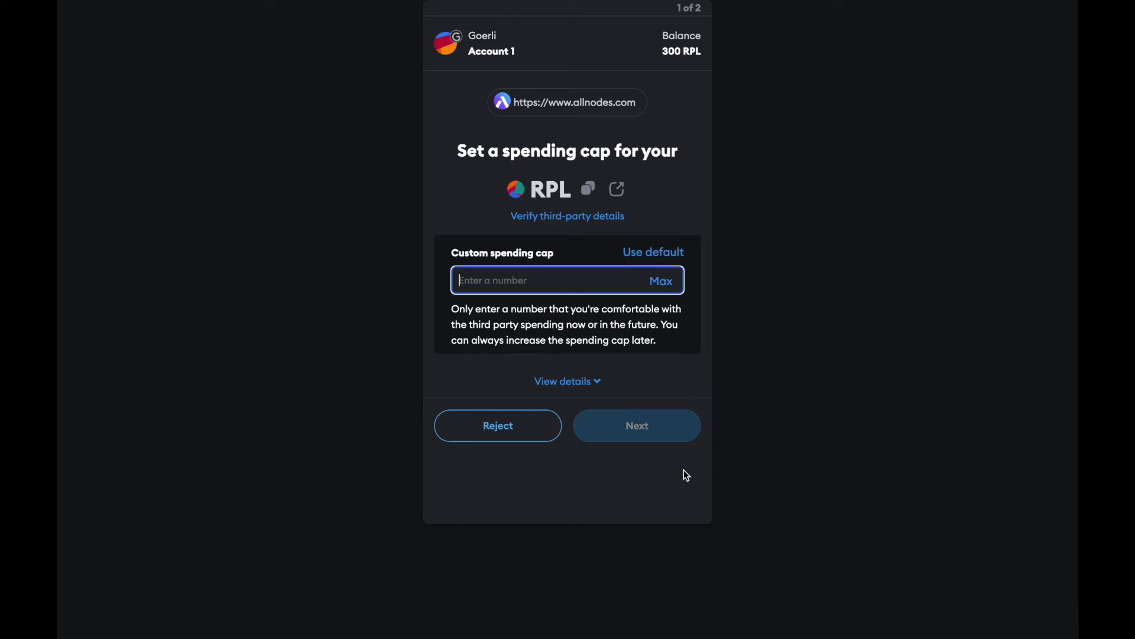
Step: Accept the default RPL spending cap in MetaMask and approve the transaction
left_click(650, 252)
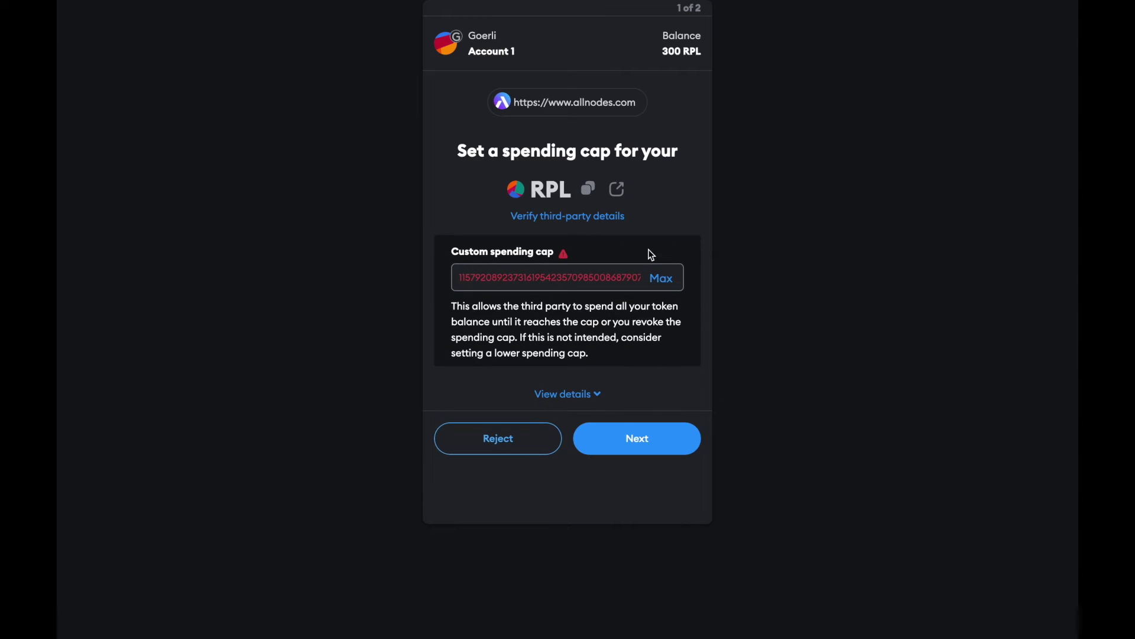
left_click(647, 441)
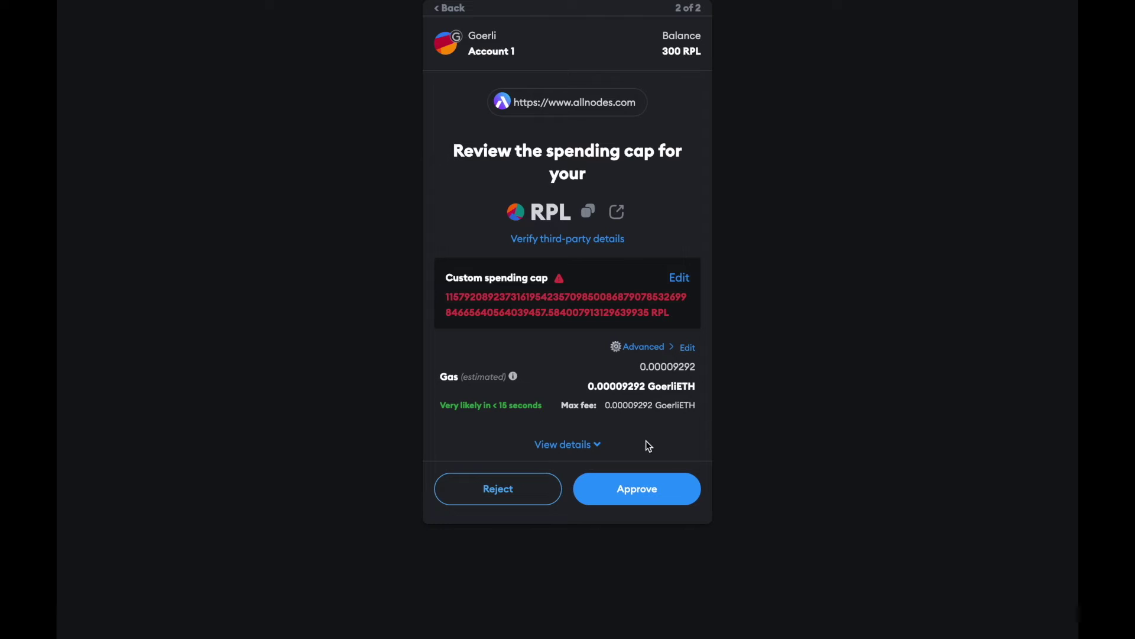
left_click(655, 492)
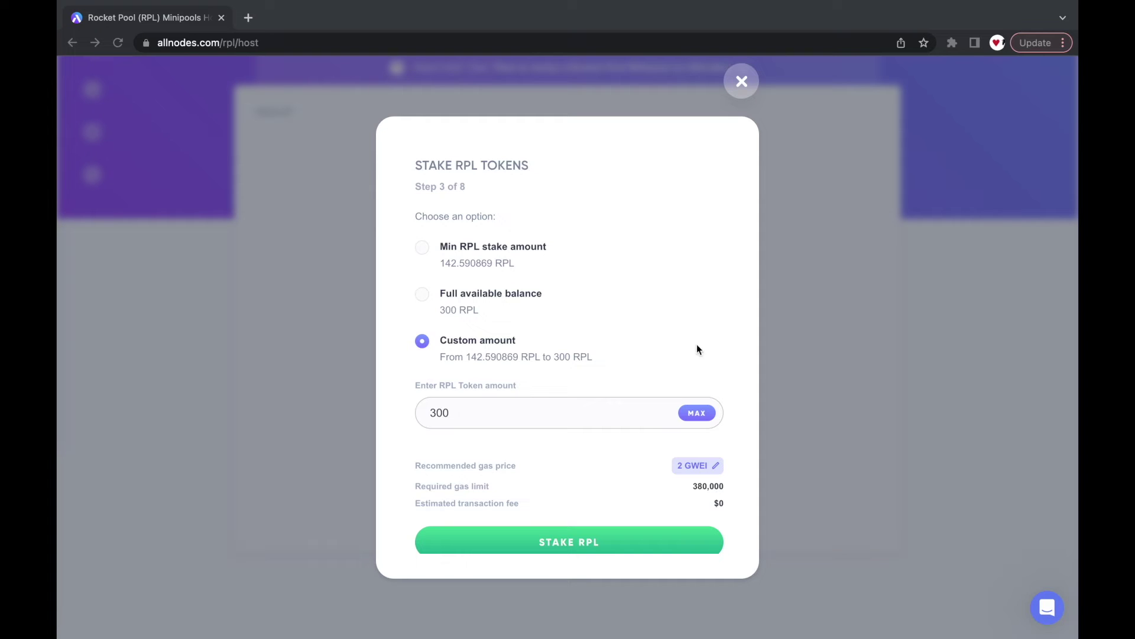
Step: Choose to stake the minimum RPL amount, 142.590869 RPL
left_click(422, 247)
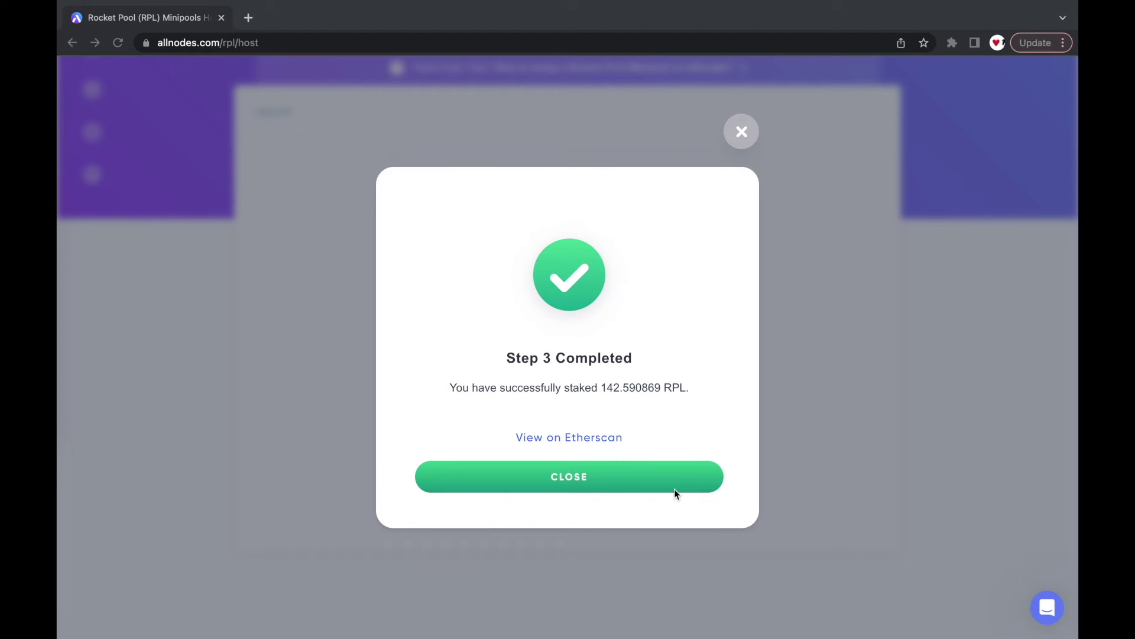
Step: Close the Step 3 Completed message after staking 142.590869 RPL
left_click(688, 470)
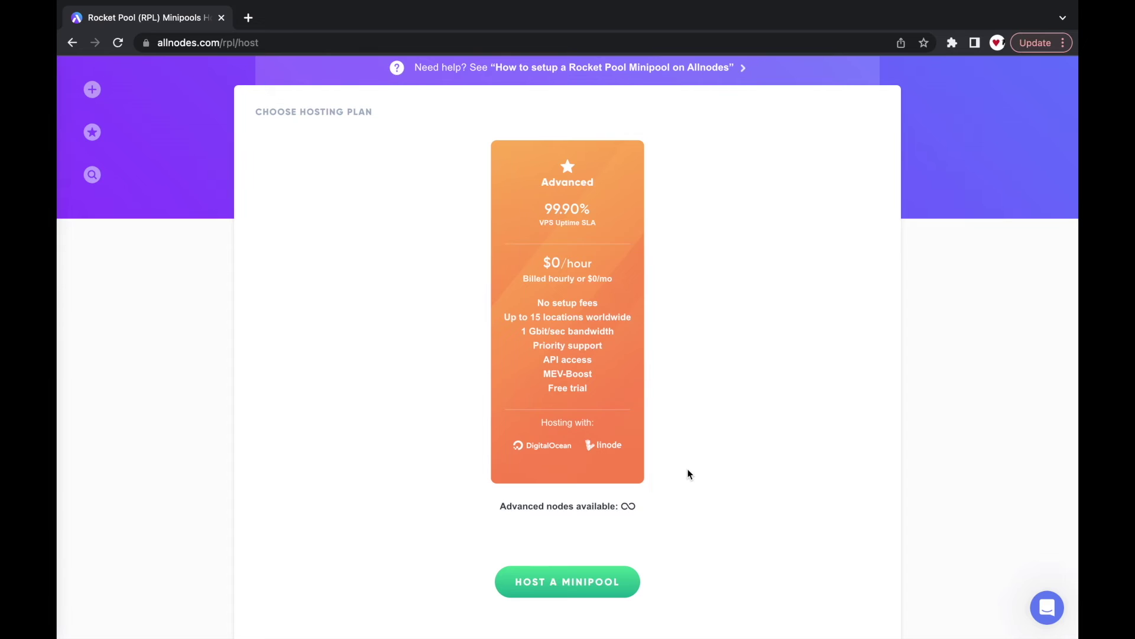
Step: Start hosting a minipool on the $0/hour Advanced plan
left_click(630, 580)
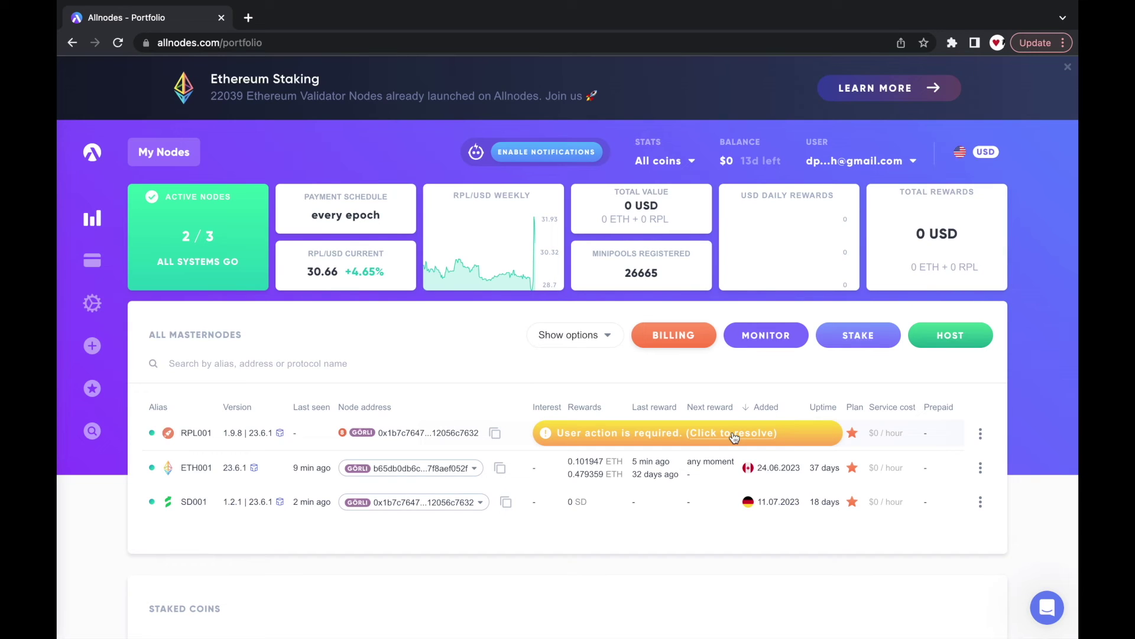
Step: Open the 'User action is required' banner on the RPL001 portfolio row
left_click(733, 434)
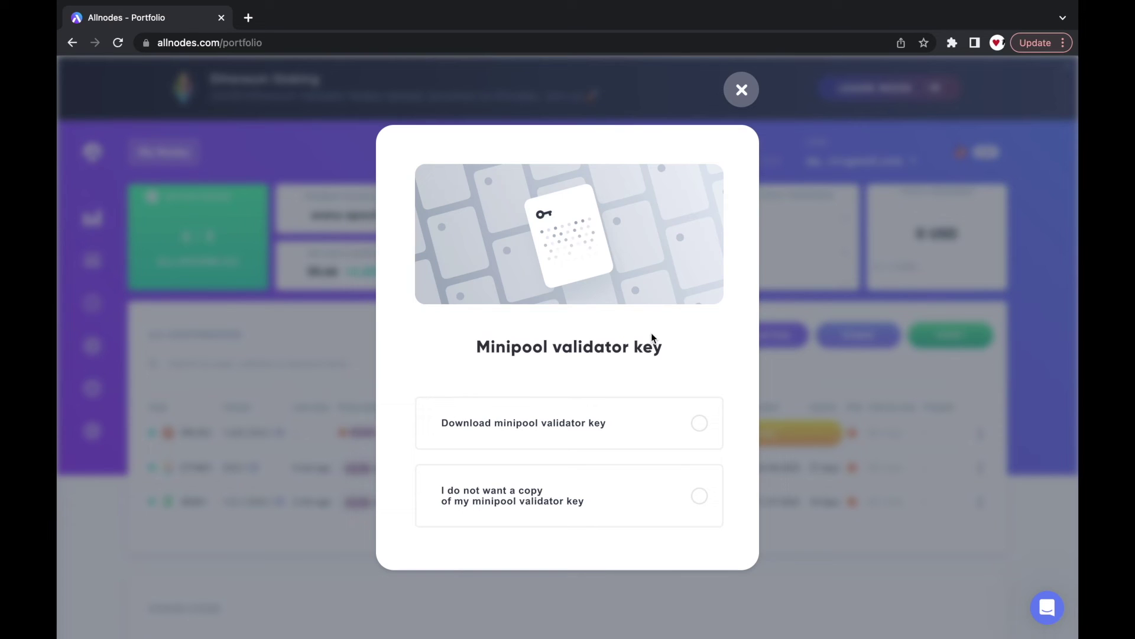
Step: Choose no copy of the RPL001 validator key, tick I understand, and proceed
left_click(699, 502)
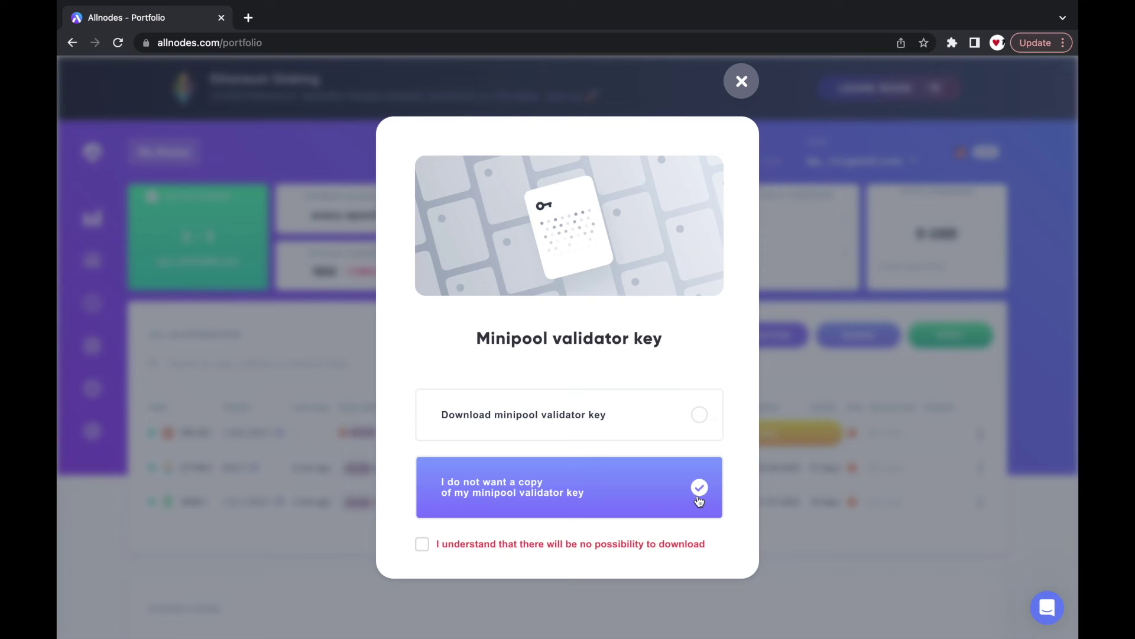
left_click(421, 545)
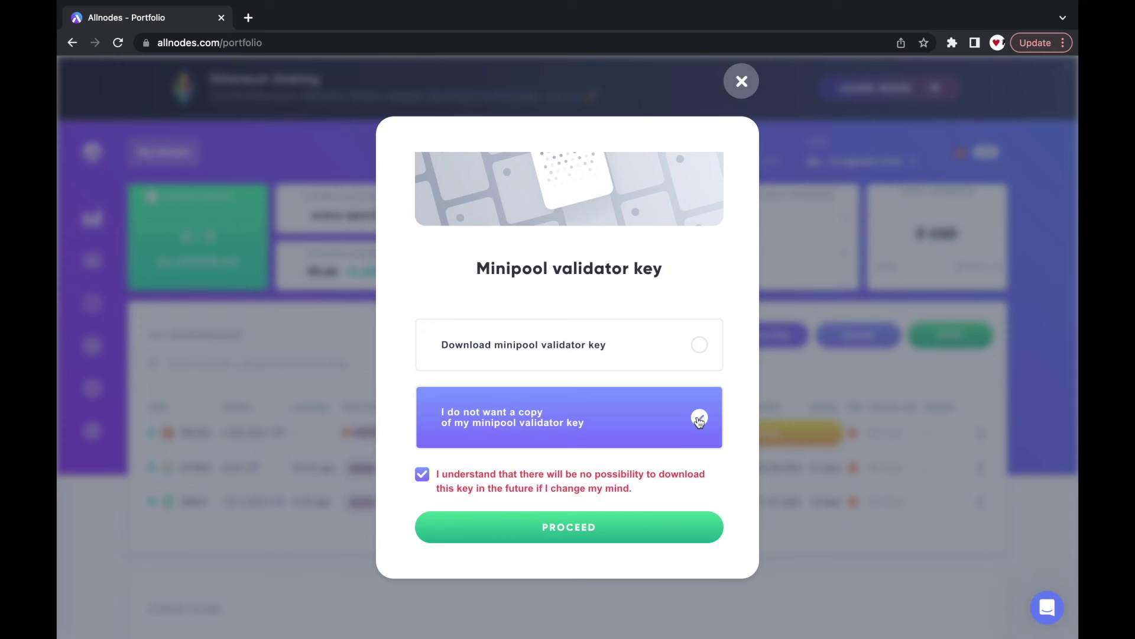
left_click(682, 534)
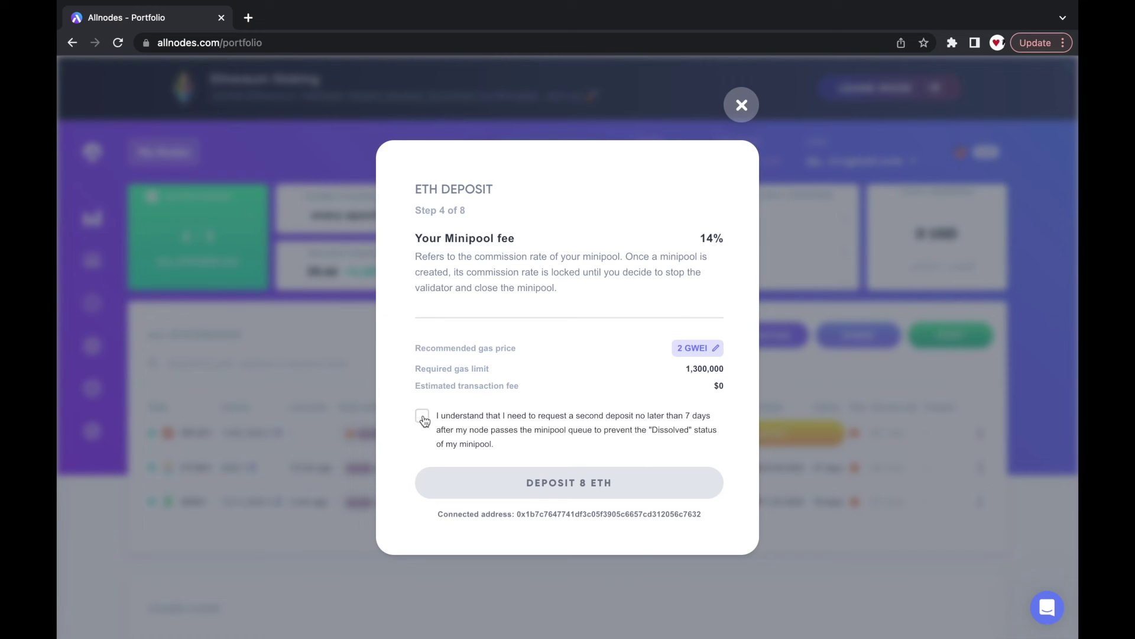
Step: Accept the second-deposit deadline condition and submit the 8 ETH minipool deposit
left_click(423, 421)
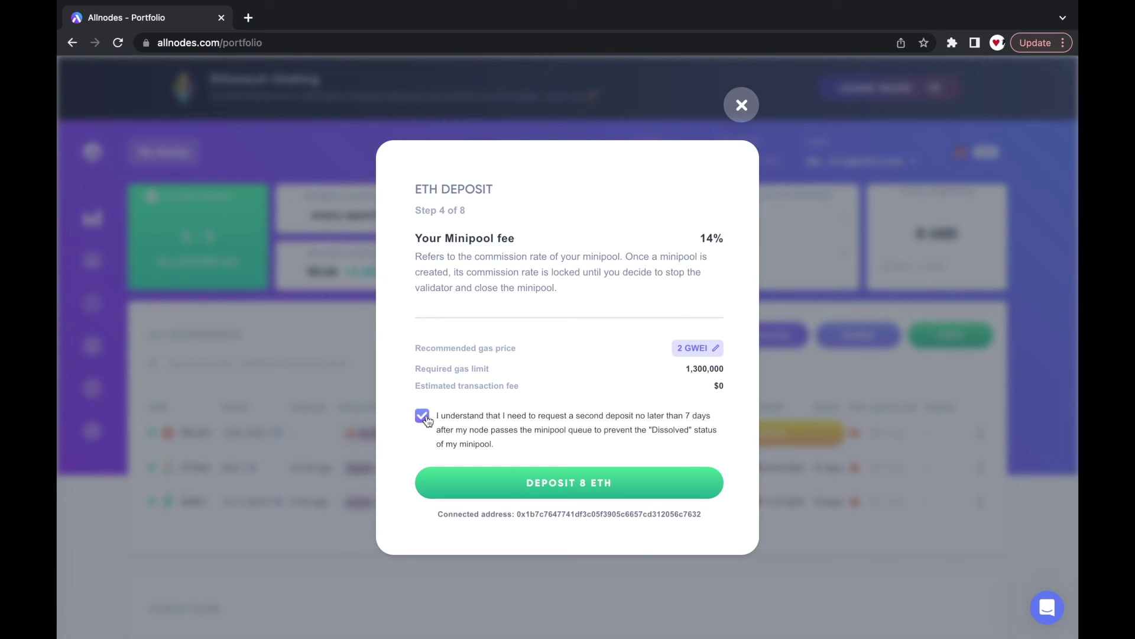
left_click(656, 479)
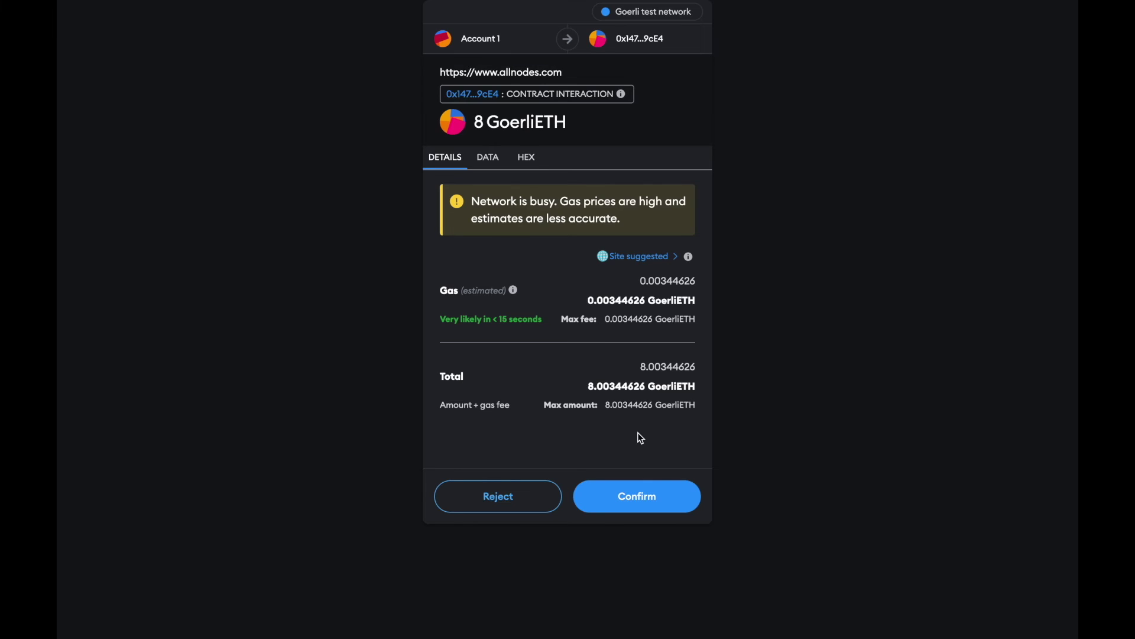
Step: Confirm the 8 GoerliETH deposit in MetaMask and close the Step 4 Completed dialog
left_click(684, 501)
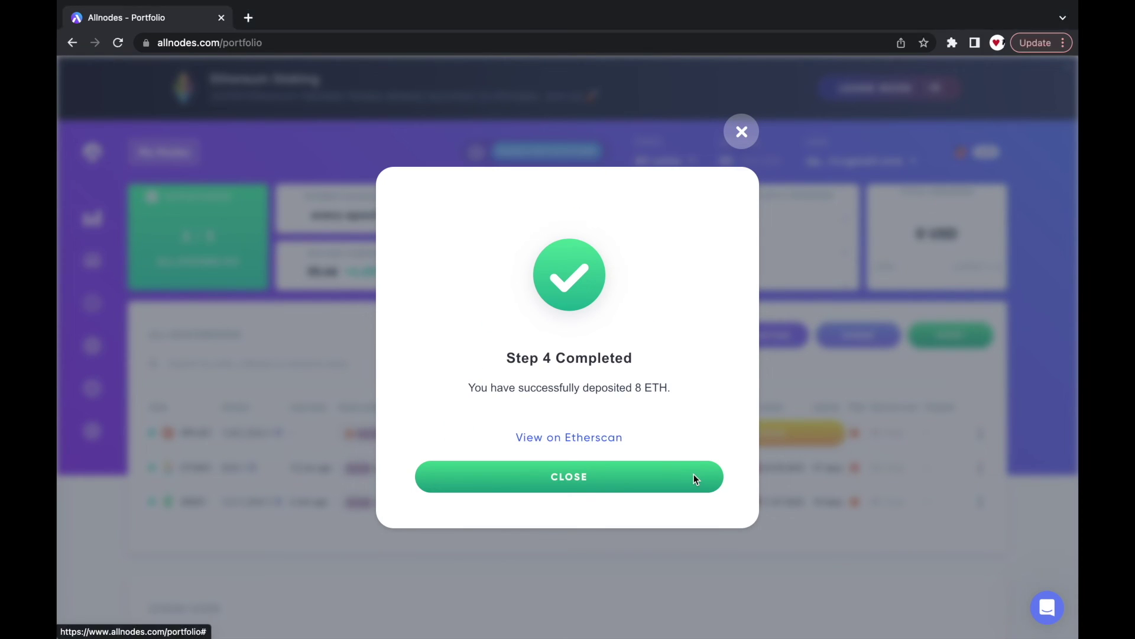
left_click(694, 474)
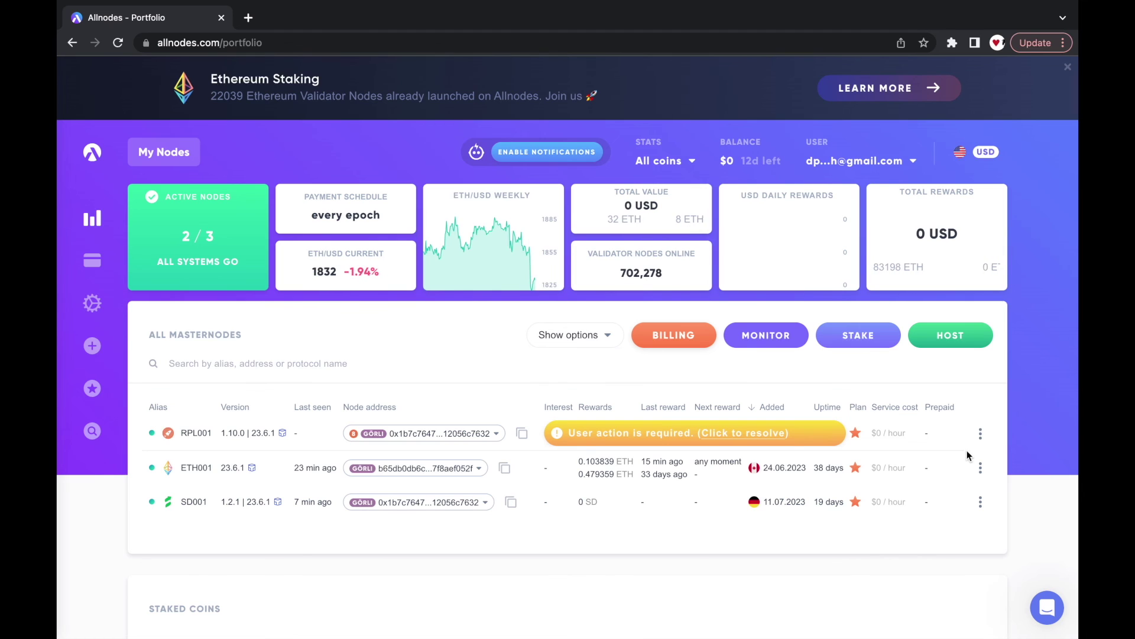
Step: Open RPL001's new 'User action is required' banner after it leaves the queue
left_click(772, 440)
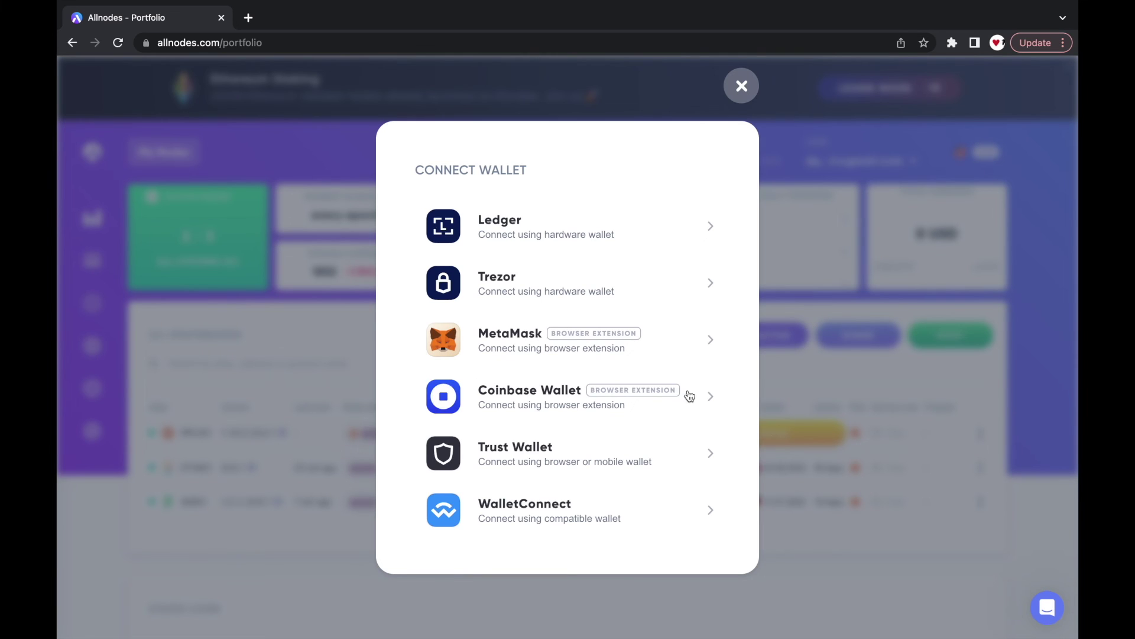
Step: Connect MetaMask, request the second deposit assignment, and close the Step 7 Completed dialog
left_click(670, 346)
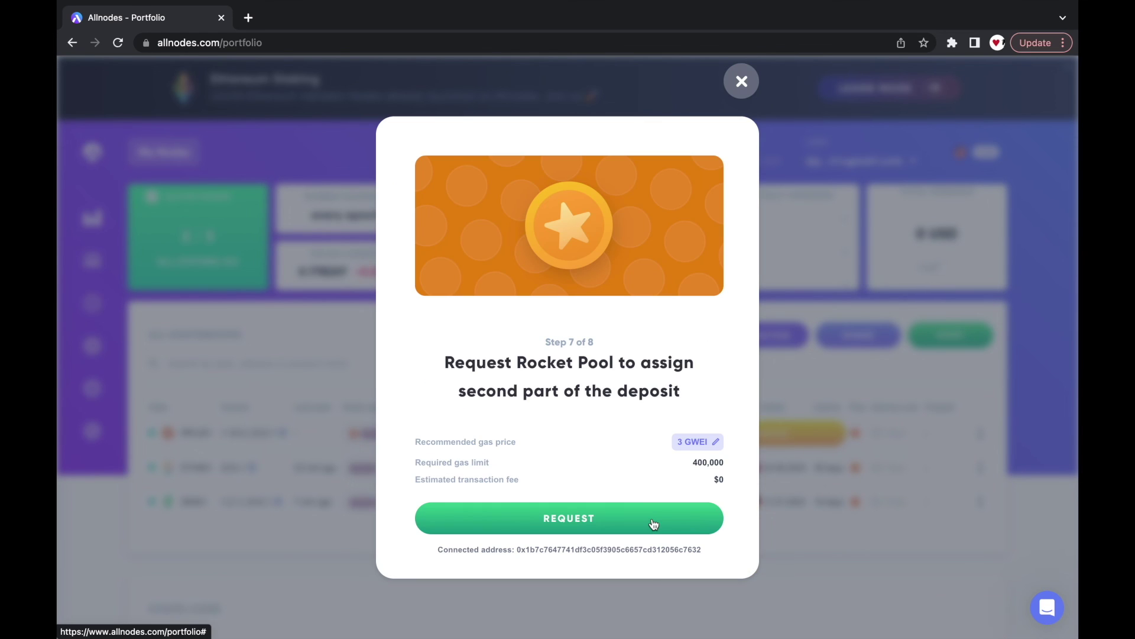
left_click(652, 524)
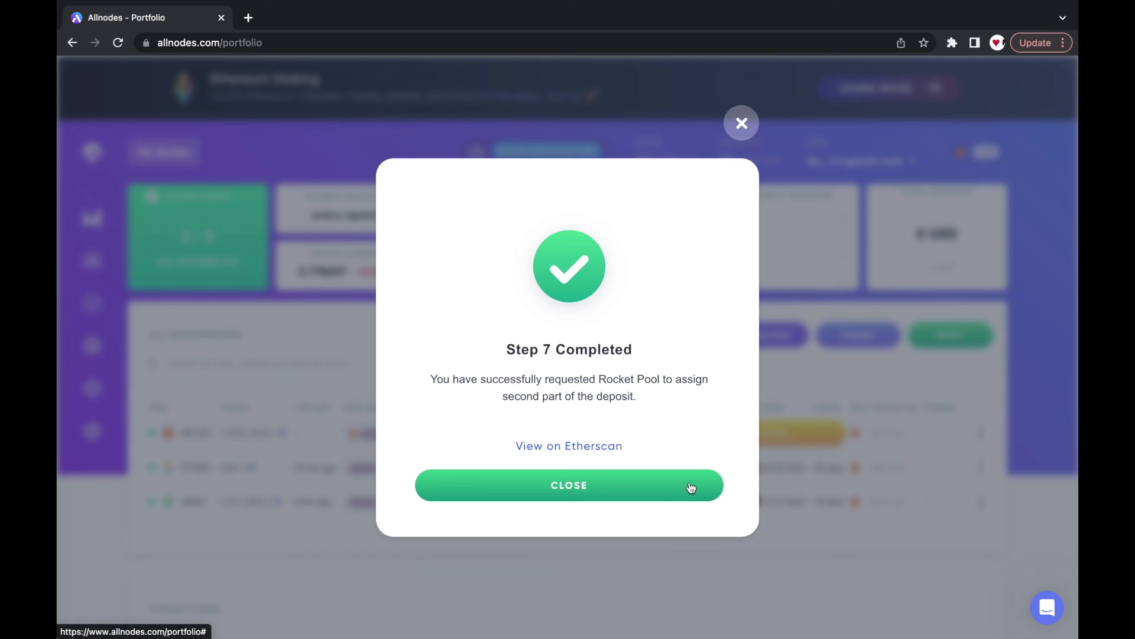
left_click(679, 485)
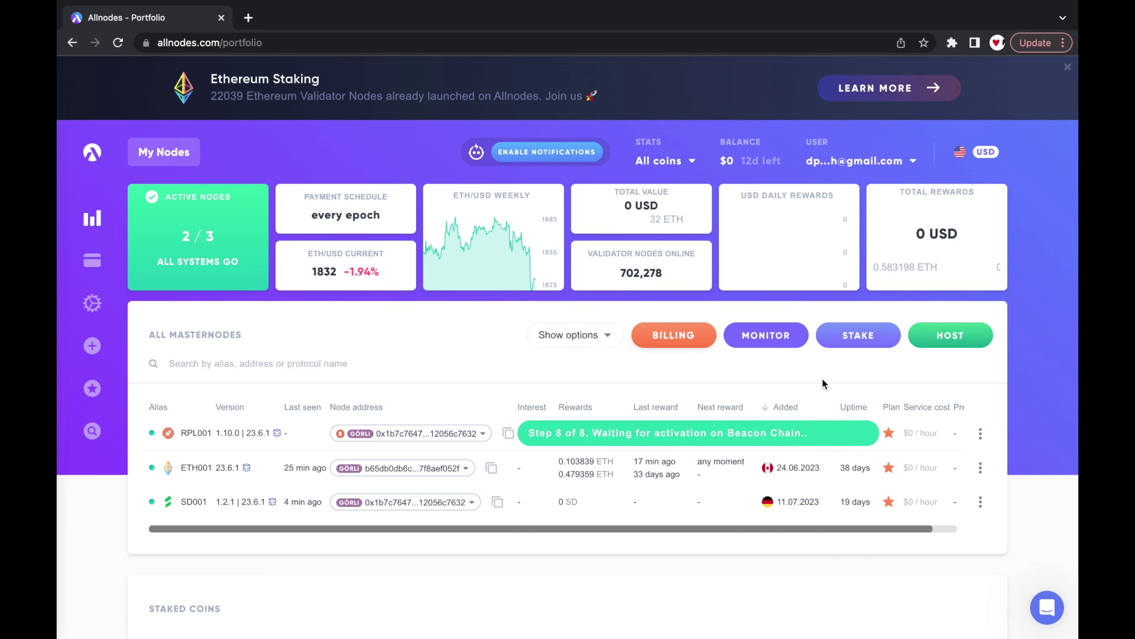
Step: Return to the Allnodes Nodes & Staking home page via the sidebar logo
left_click(92, 153)
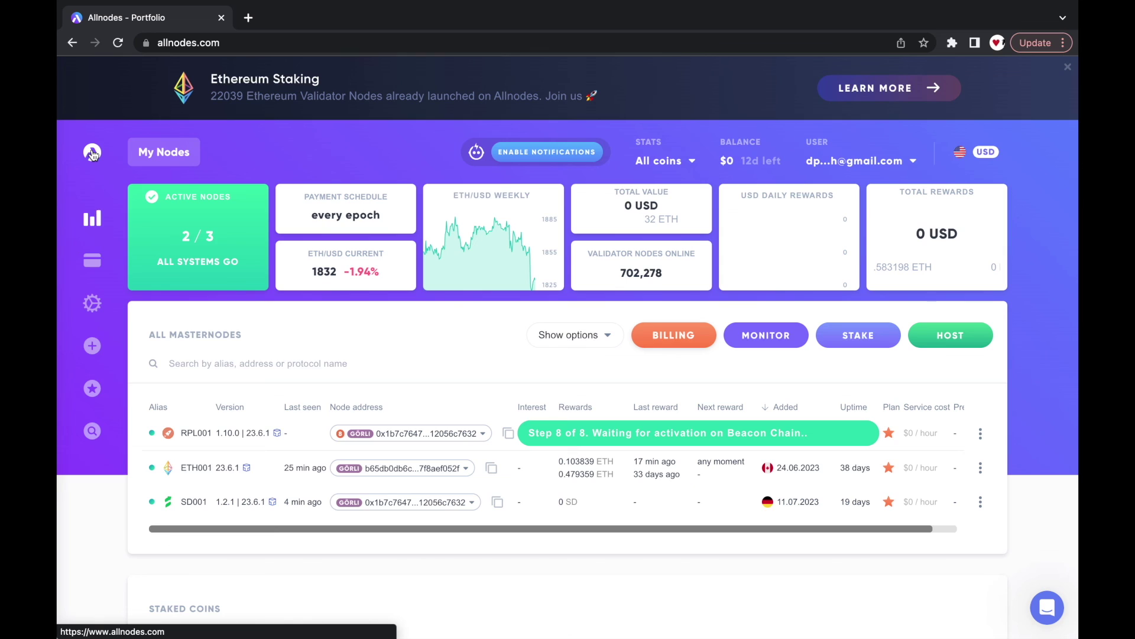